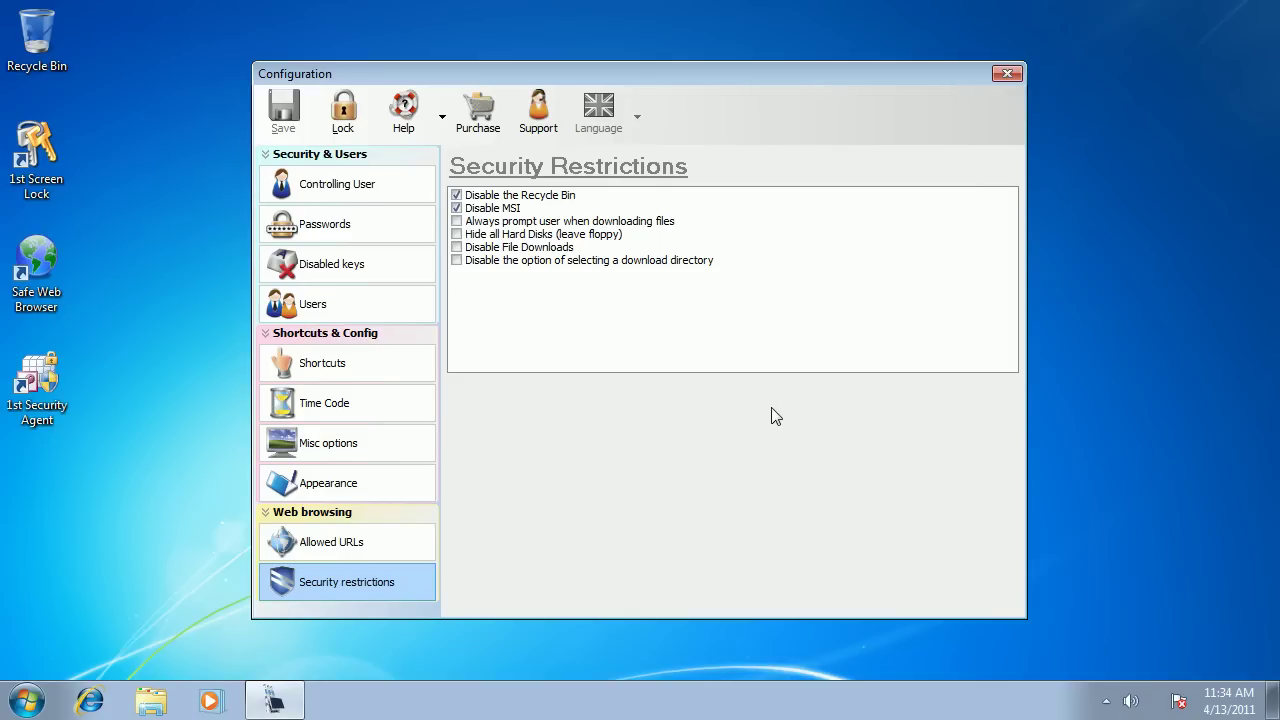
On the Passwords page, enter a six-character master password.
left_click(316, 222)
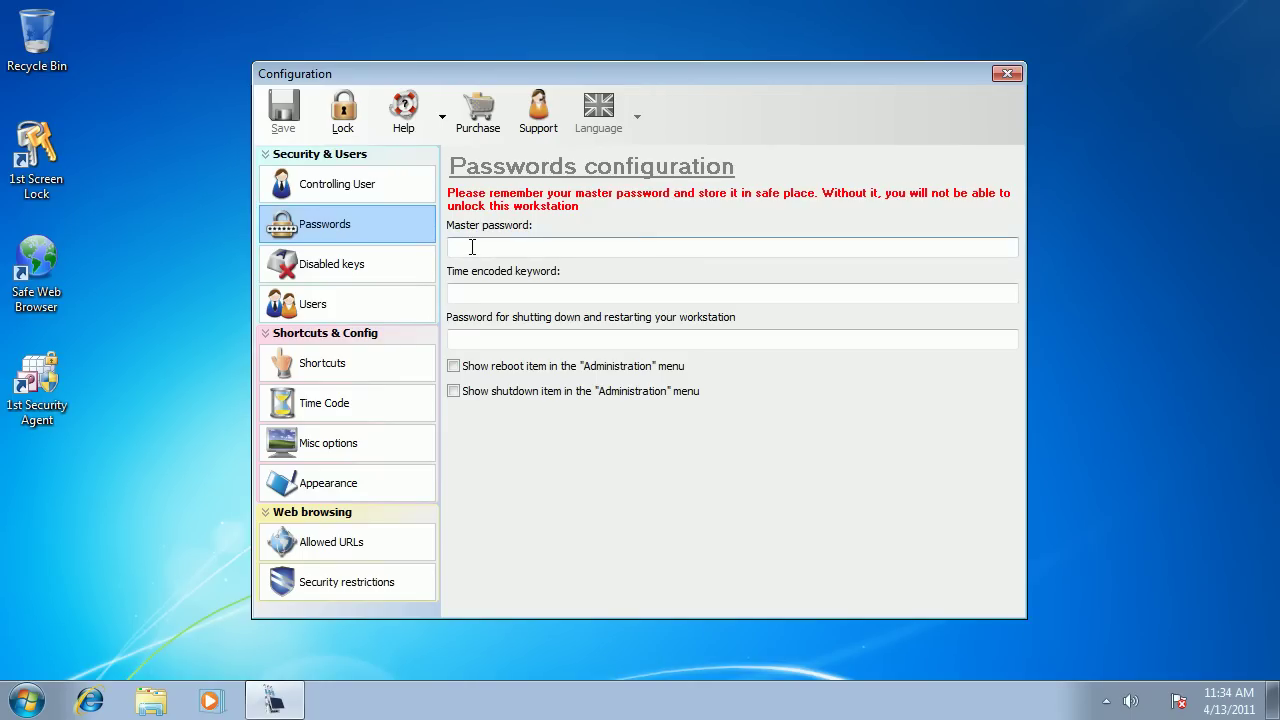
left_click(471, 246)
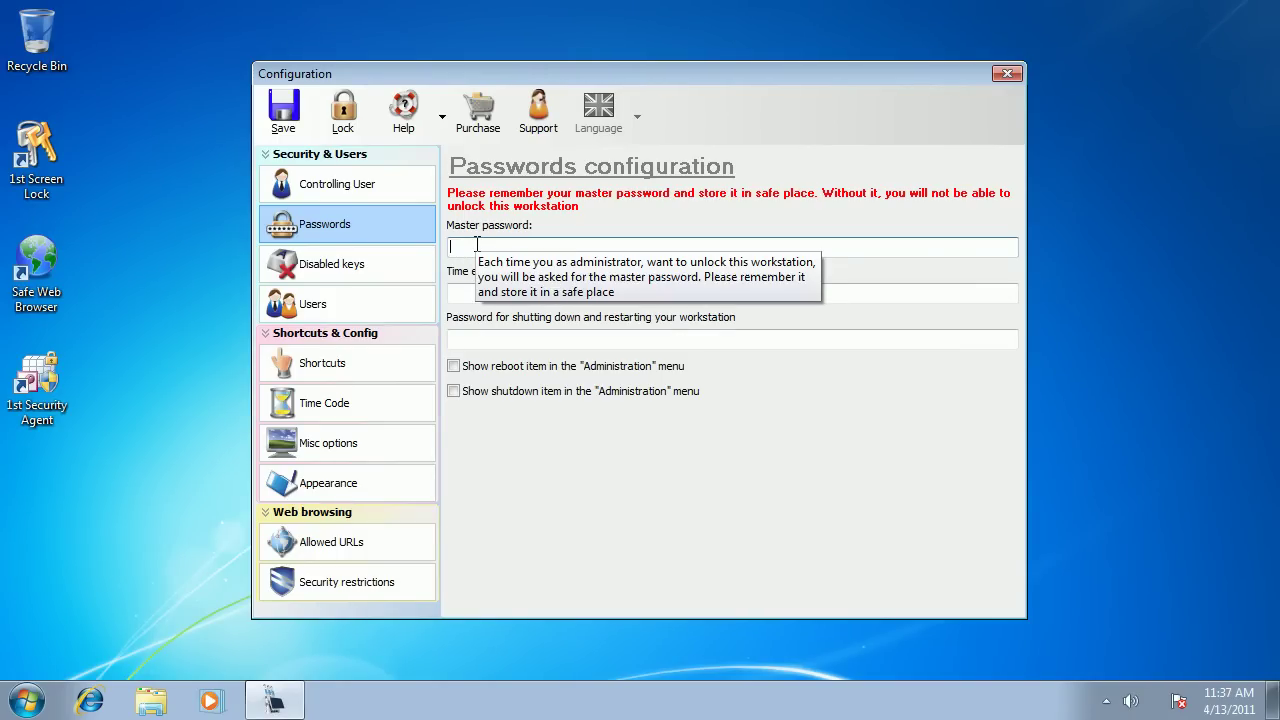
type("123")
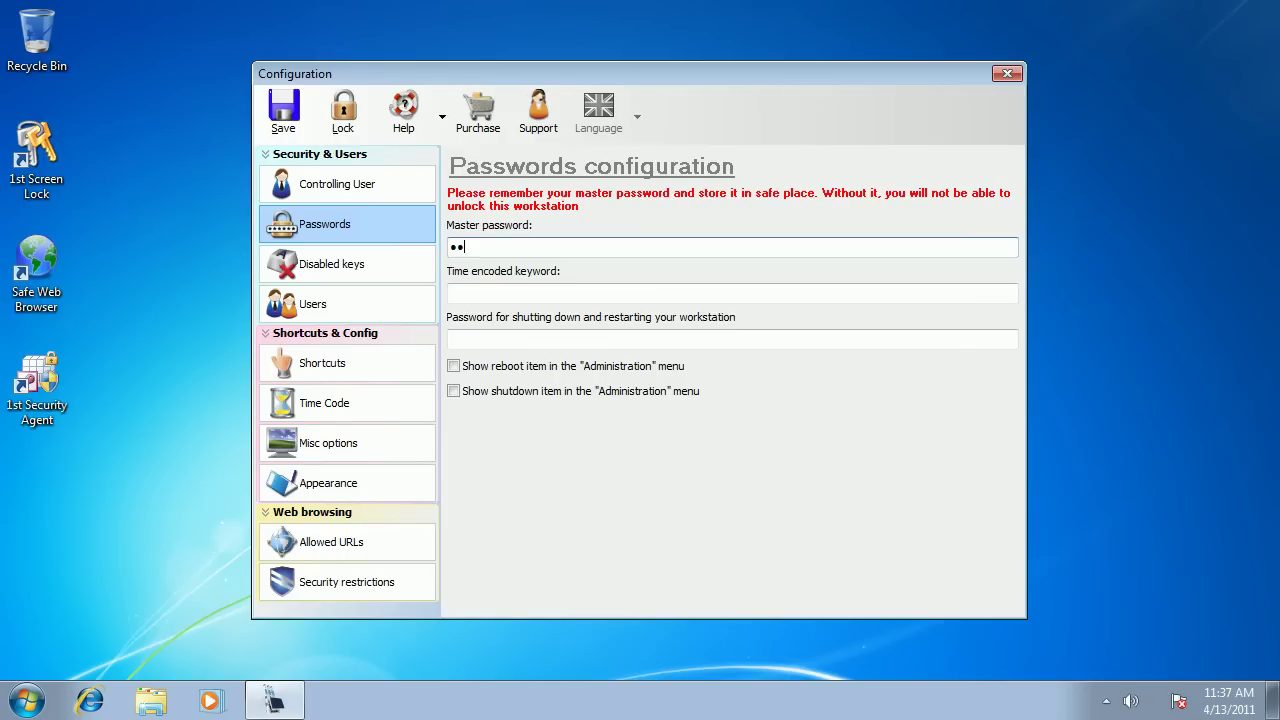
type("456")
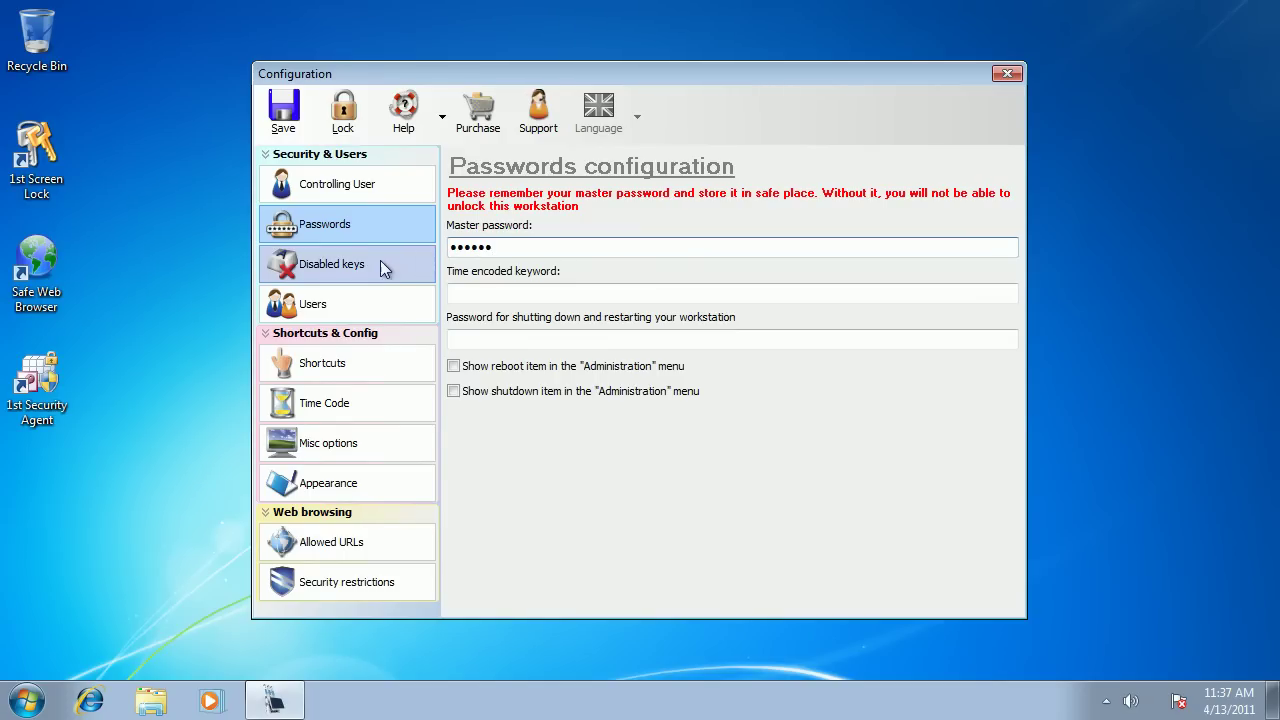
Under Users, add a new user account with a user name and a six-character password entered twice.
left_click(292, 314)
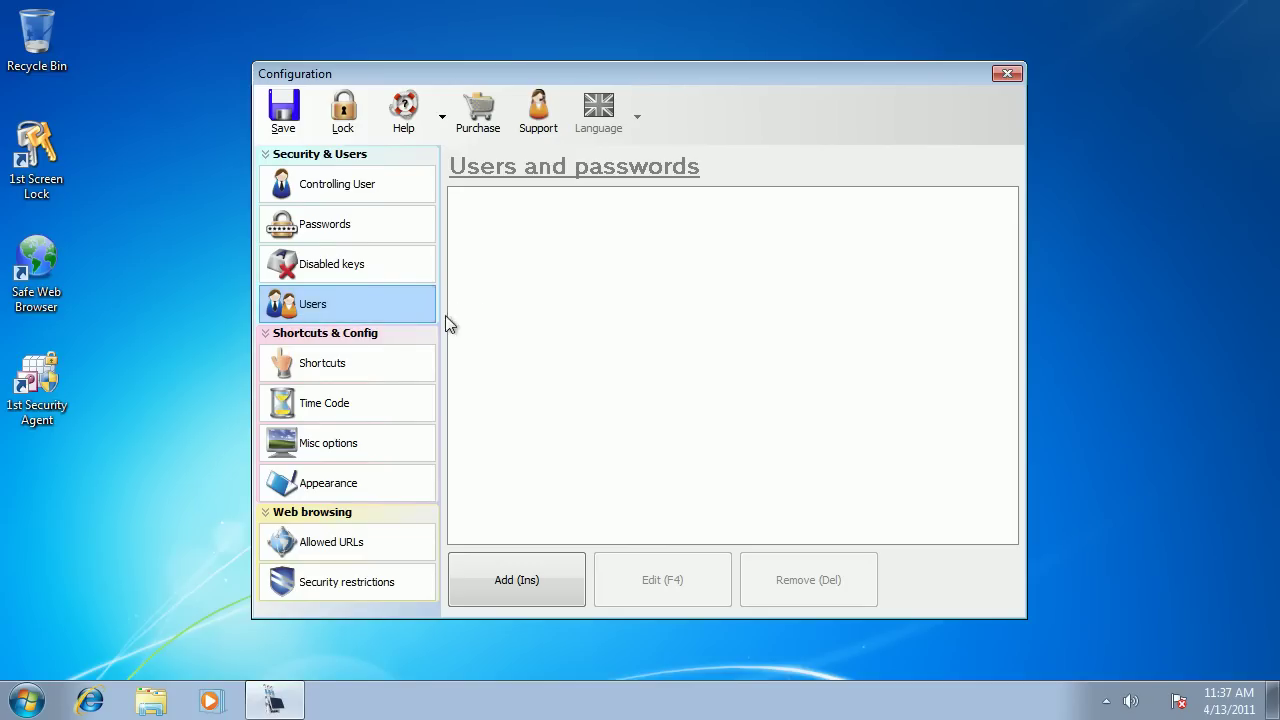
mouse_move(502, 327)
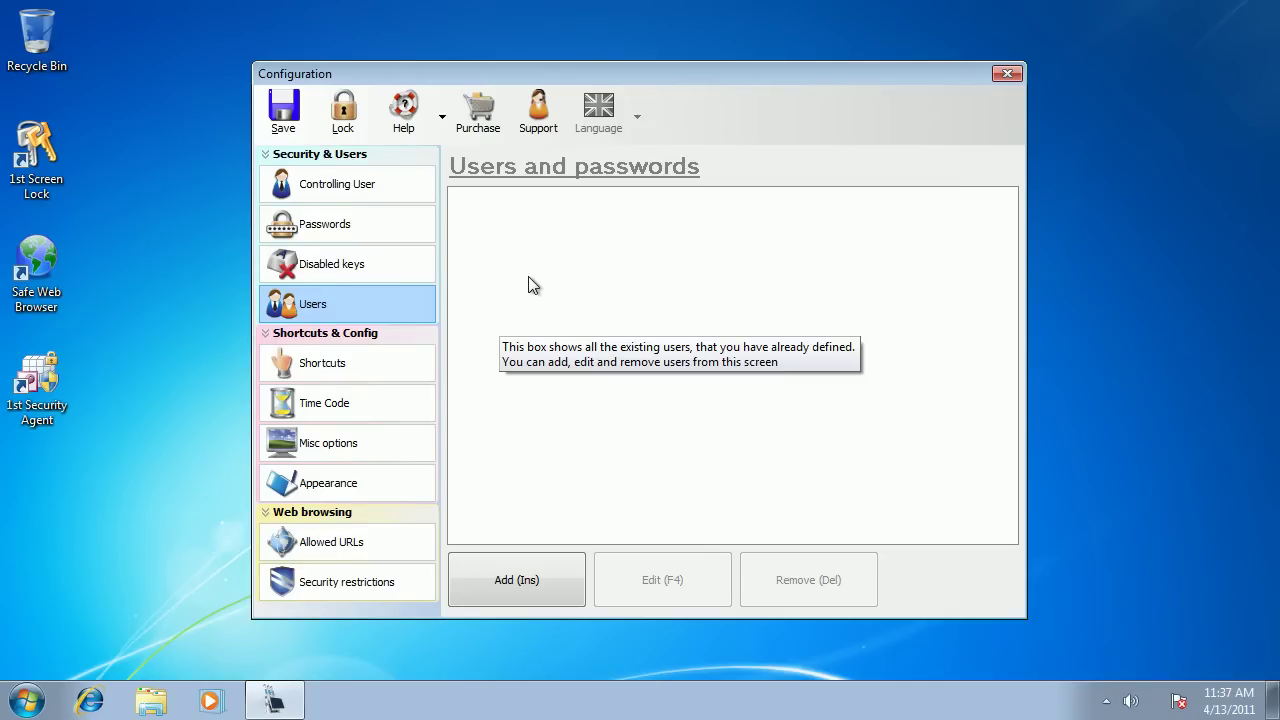
left_click(514, 580)
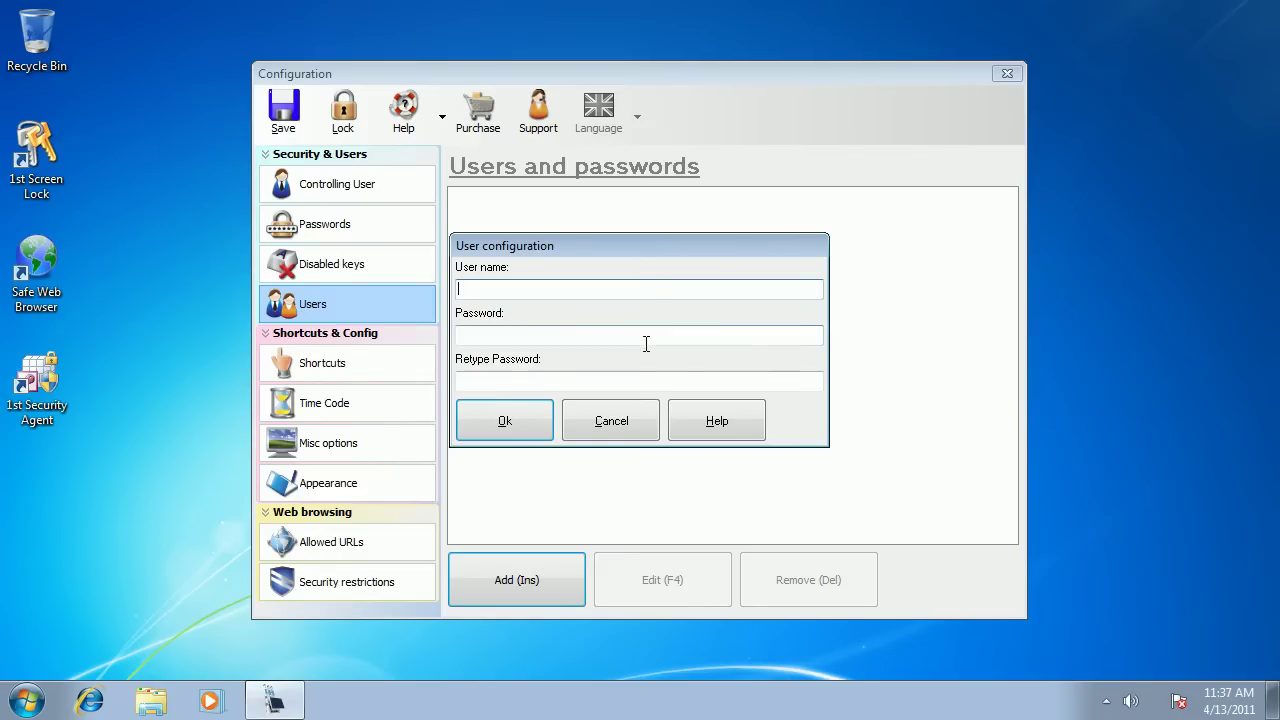
type("max123")
key("BackSpace")
key("BackSpace")
key("BackSpace")
key("Tab")
type("12")
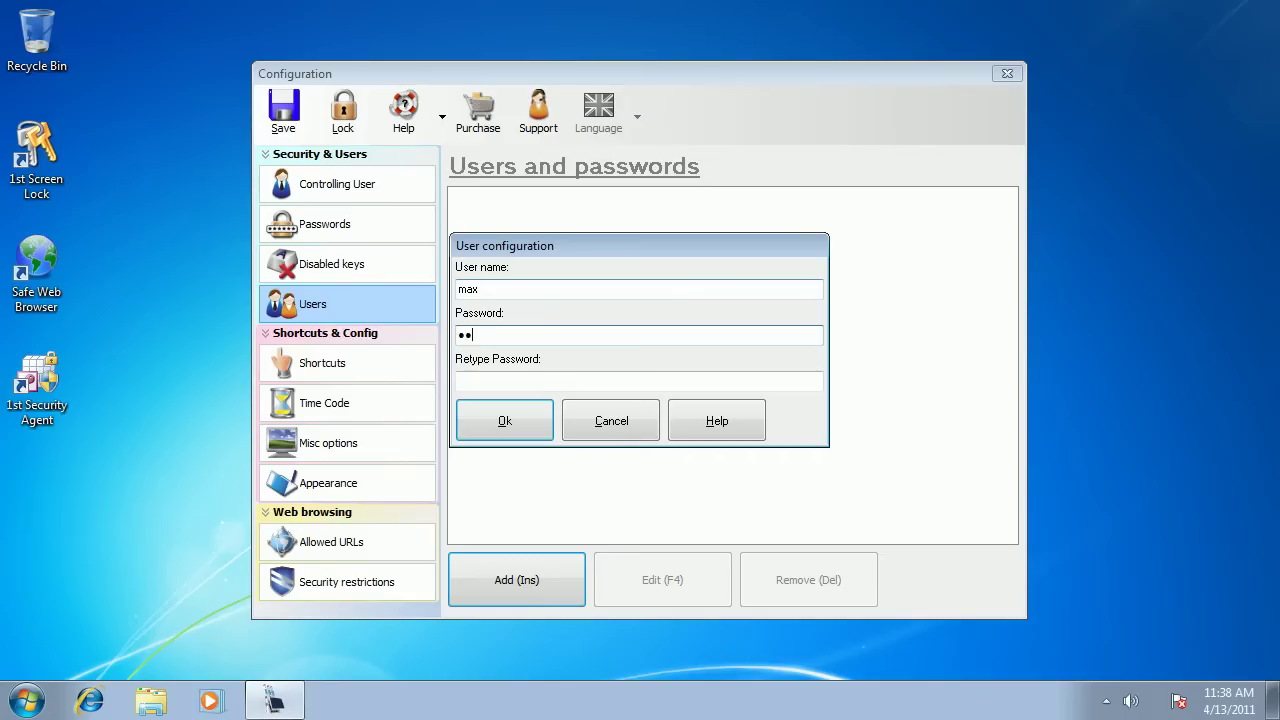
type("3456")
left_click(486, 381)
type("12345")
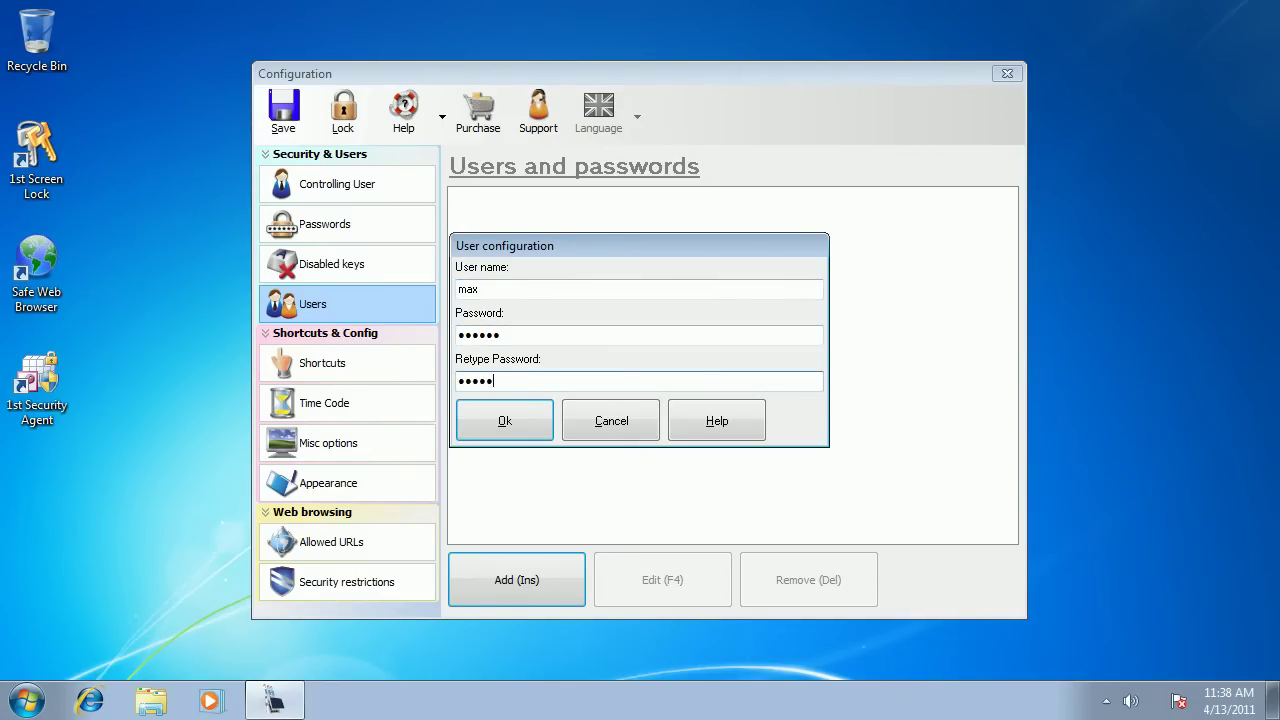
type("6")
left_click(507, 422)
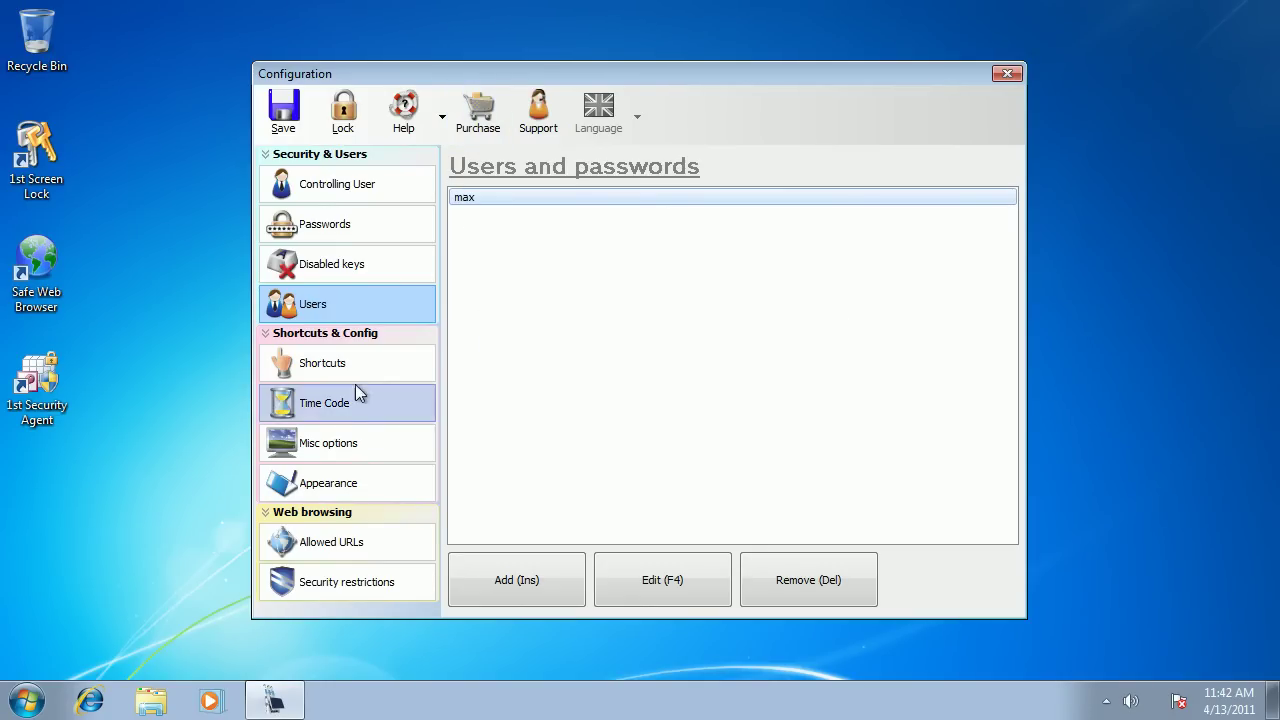
left_click(317, 364)
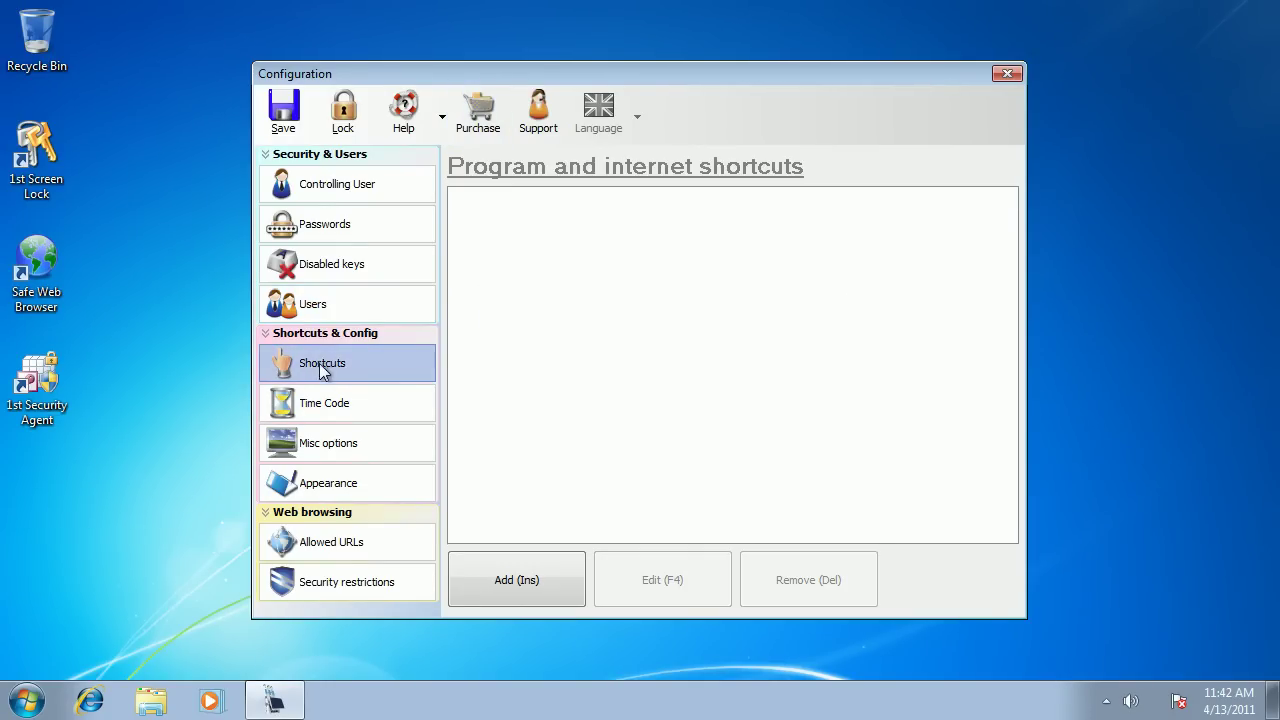
left_click(512, 592)
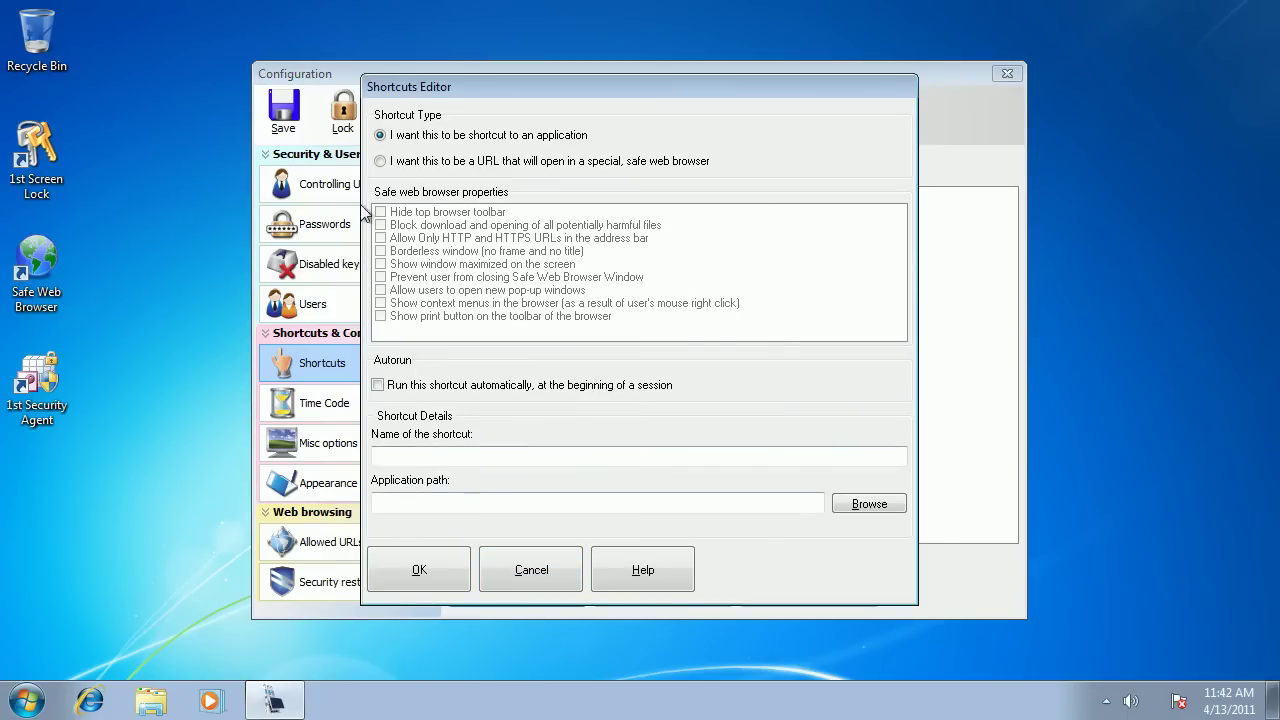
left_click(380, 161)
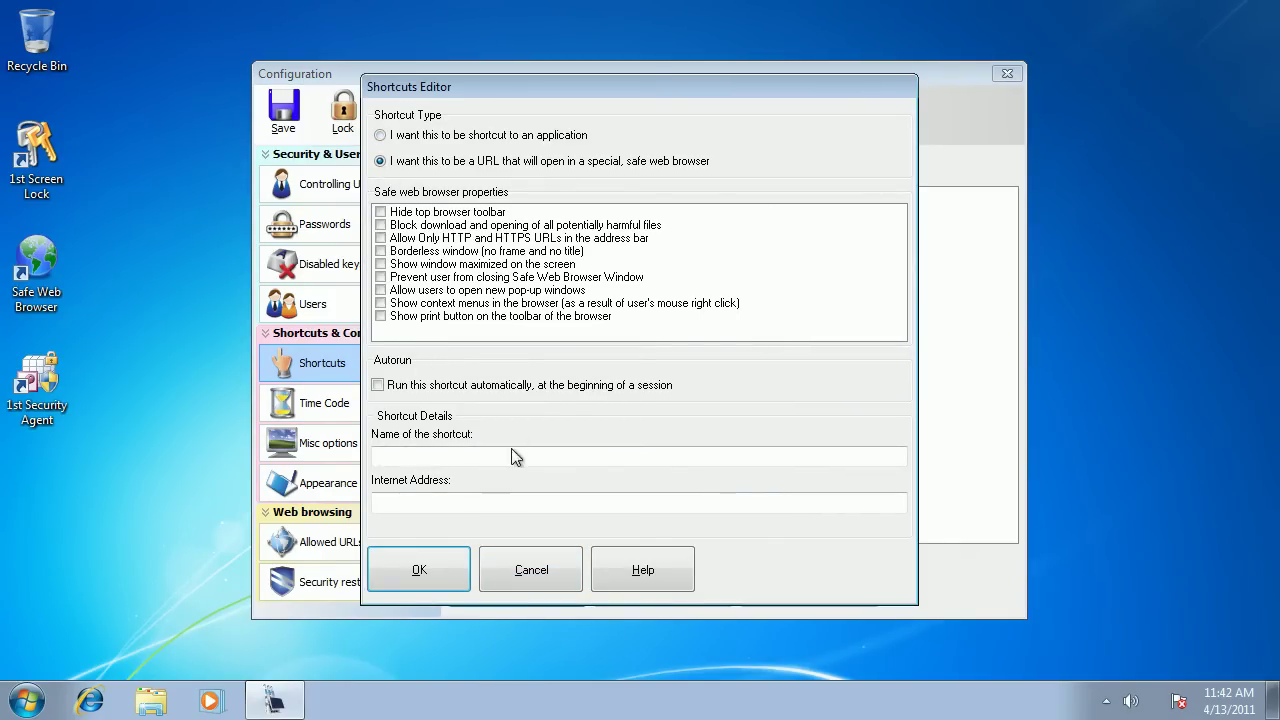
left_click(420, 457)
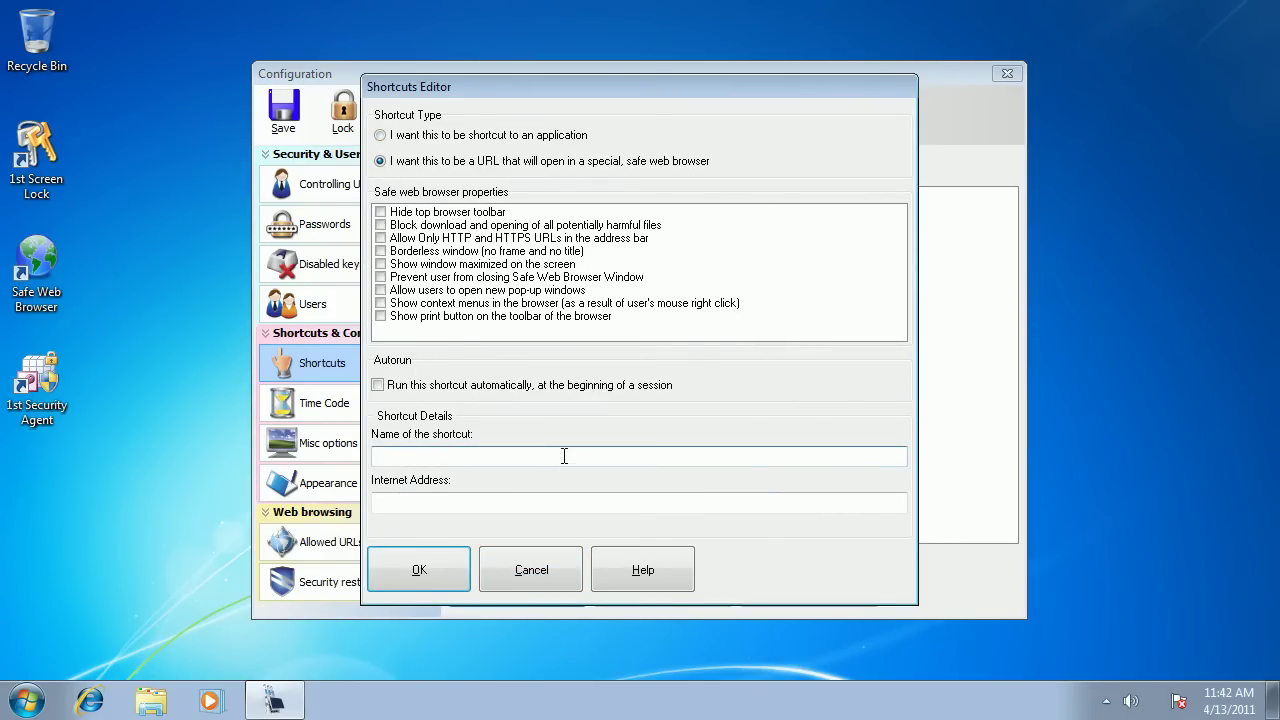
type("Gmail")
left_click(444, 503)
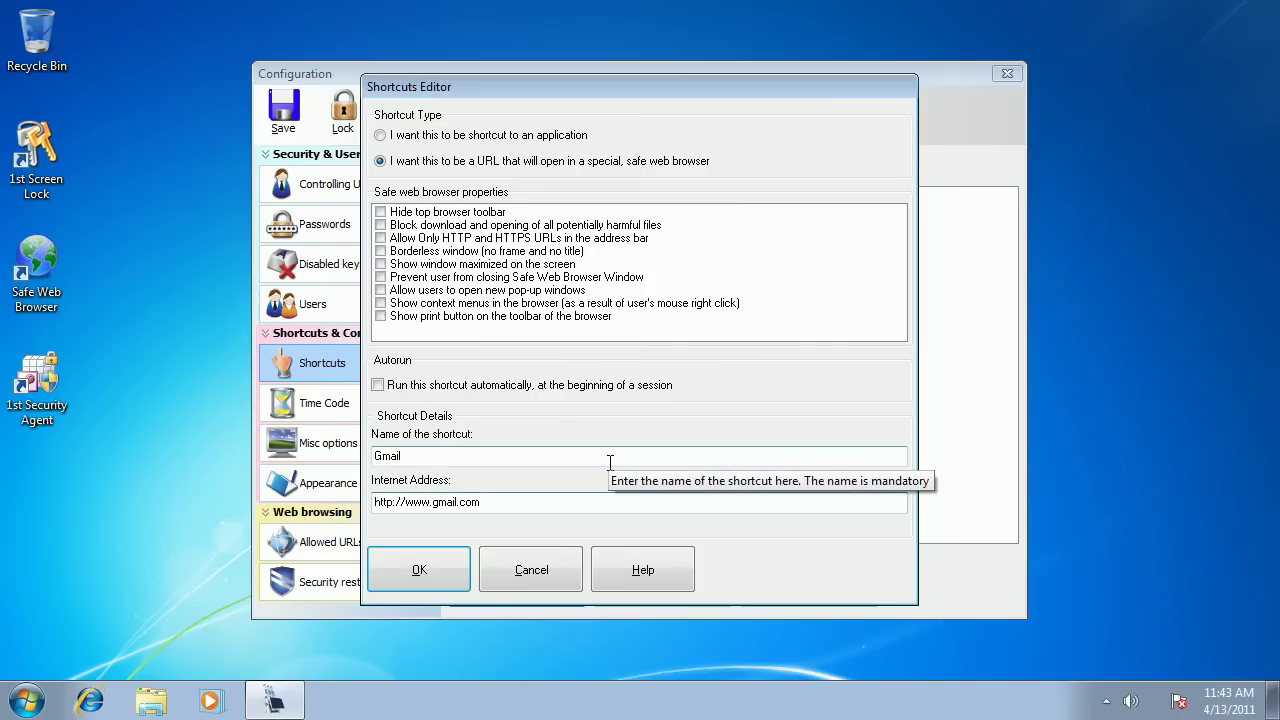
left_click(423, 570)
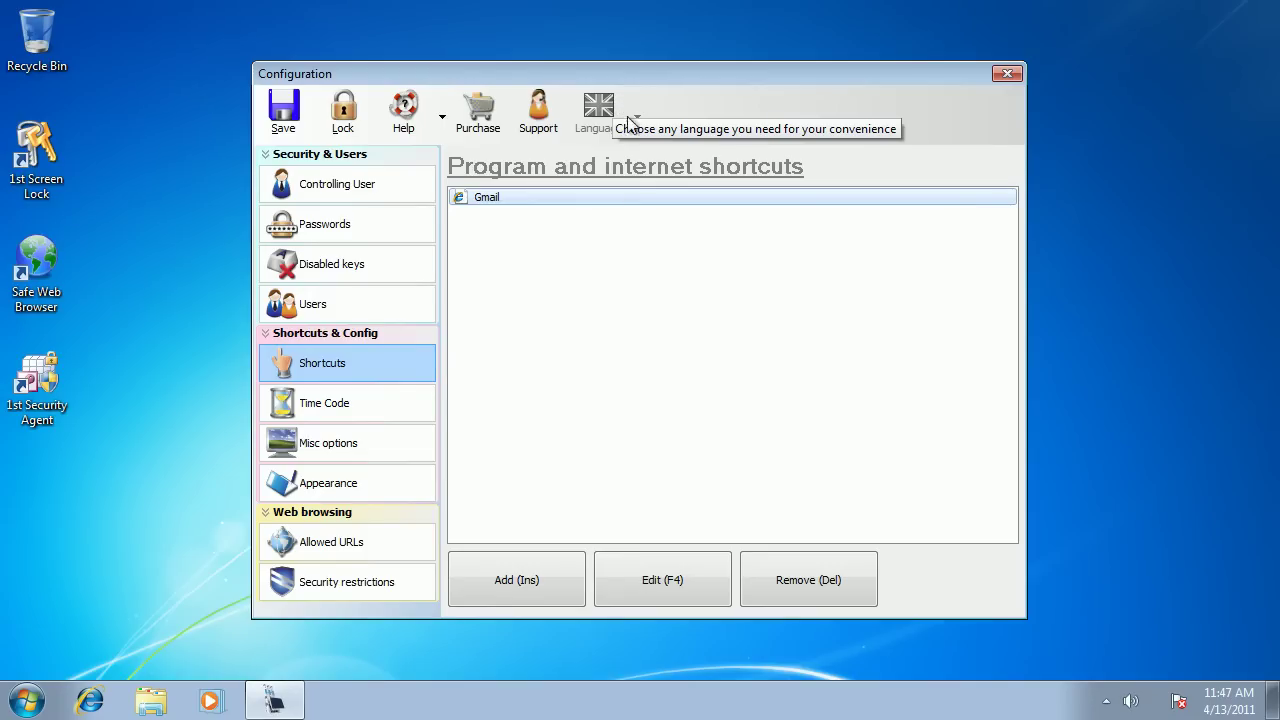
left_click(313, 553)
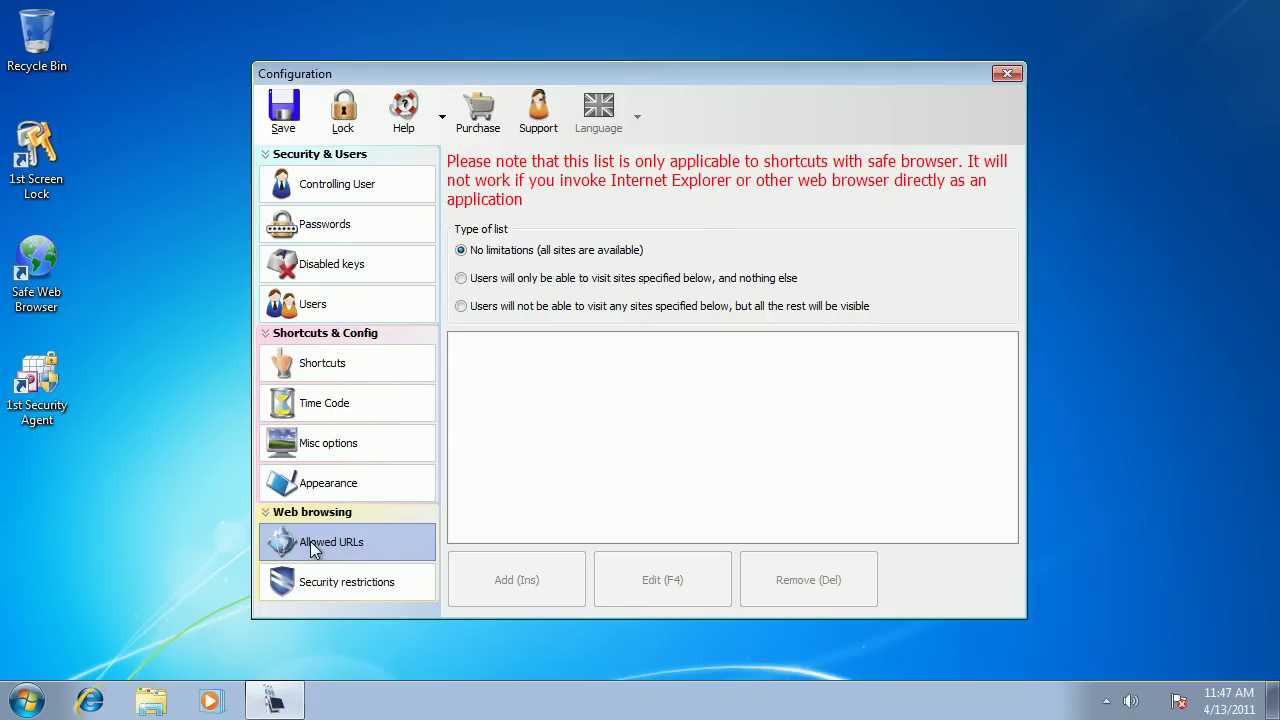
left_click(320, 545)
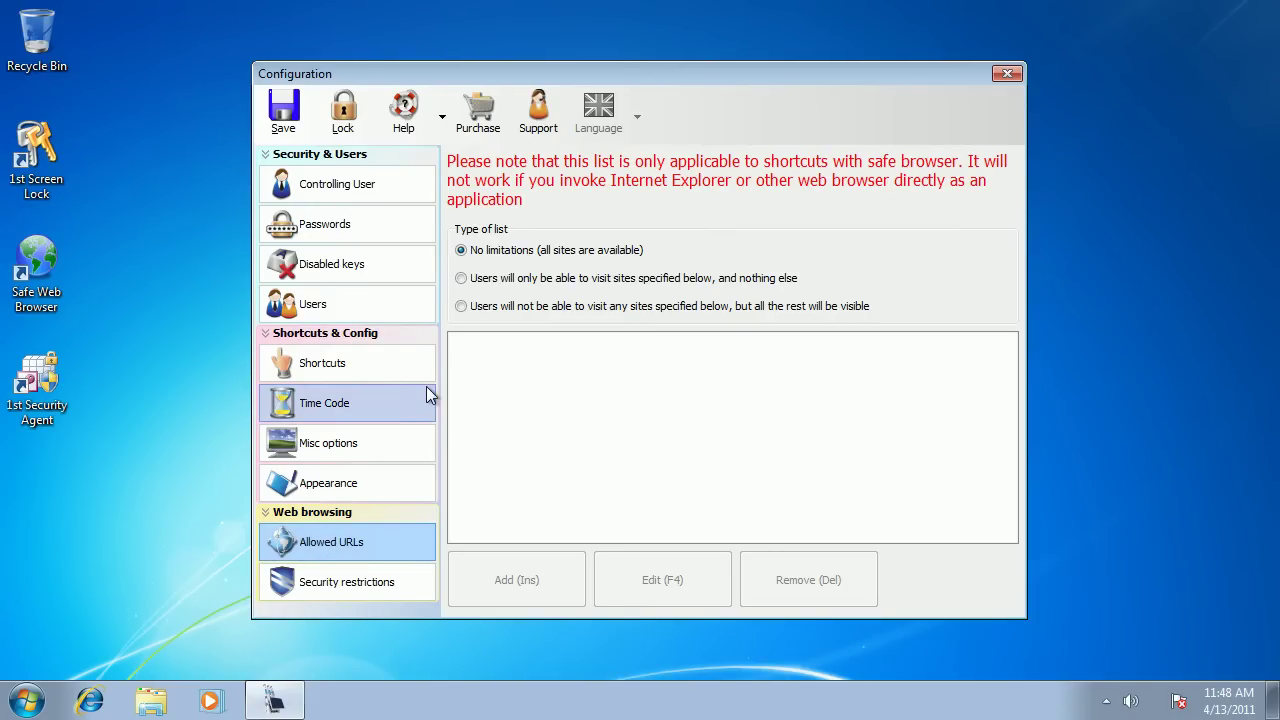
left_click(461, 279)
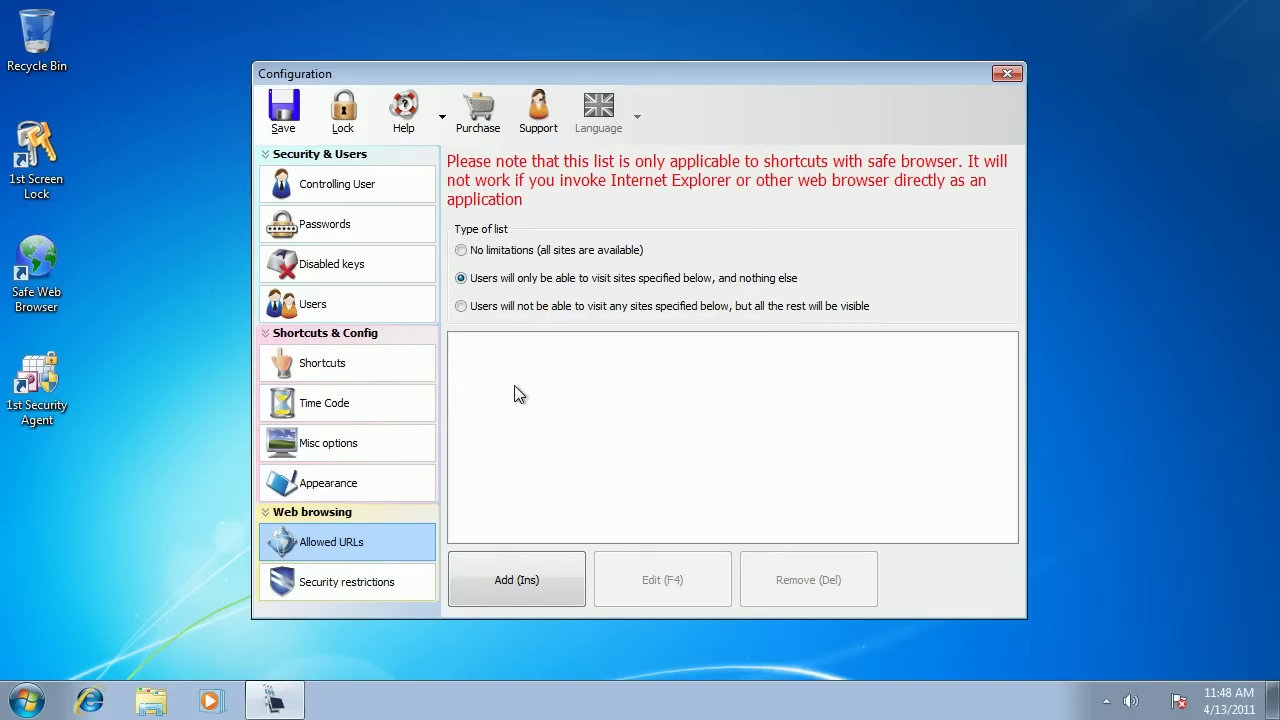
left_click(515, 578)
type("h")
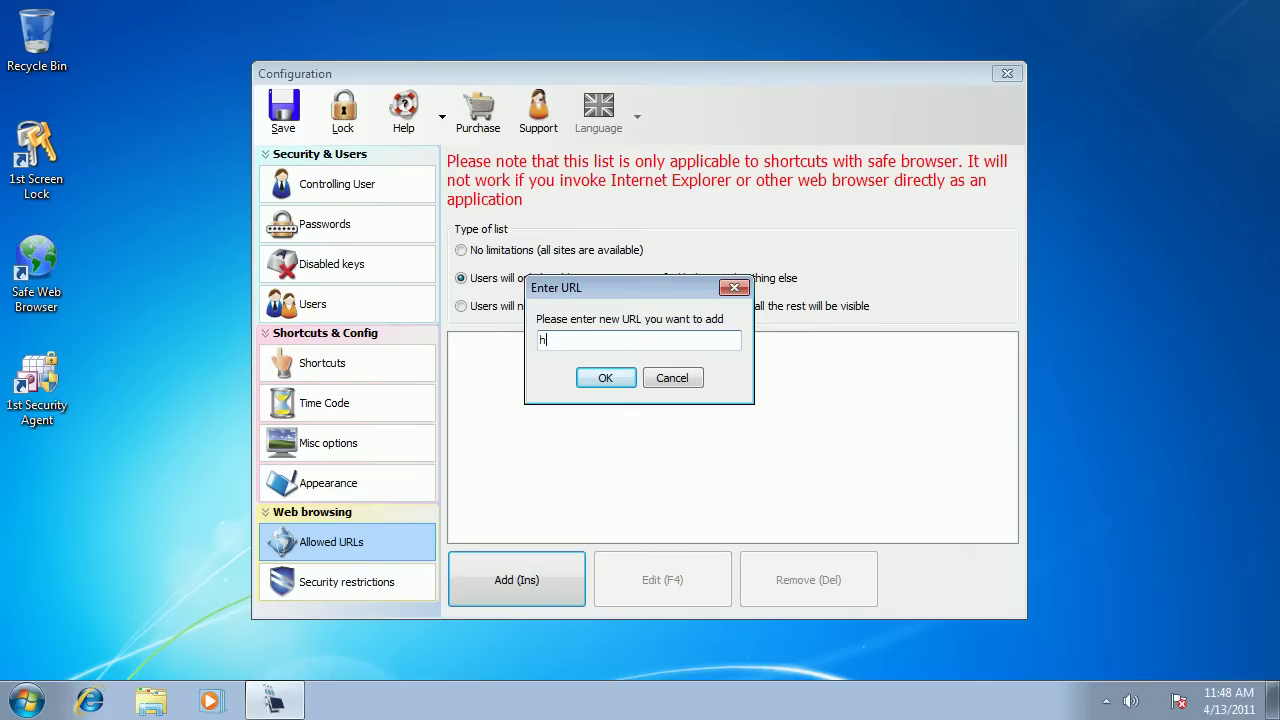
type("ttp://www.gmail.com")
left_click(600, 381)
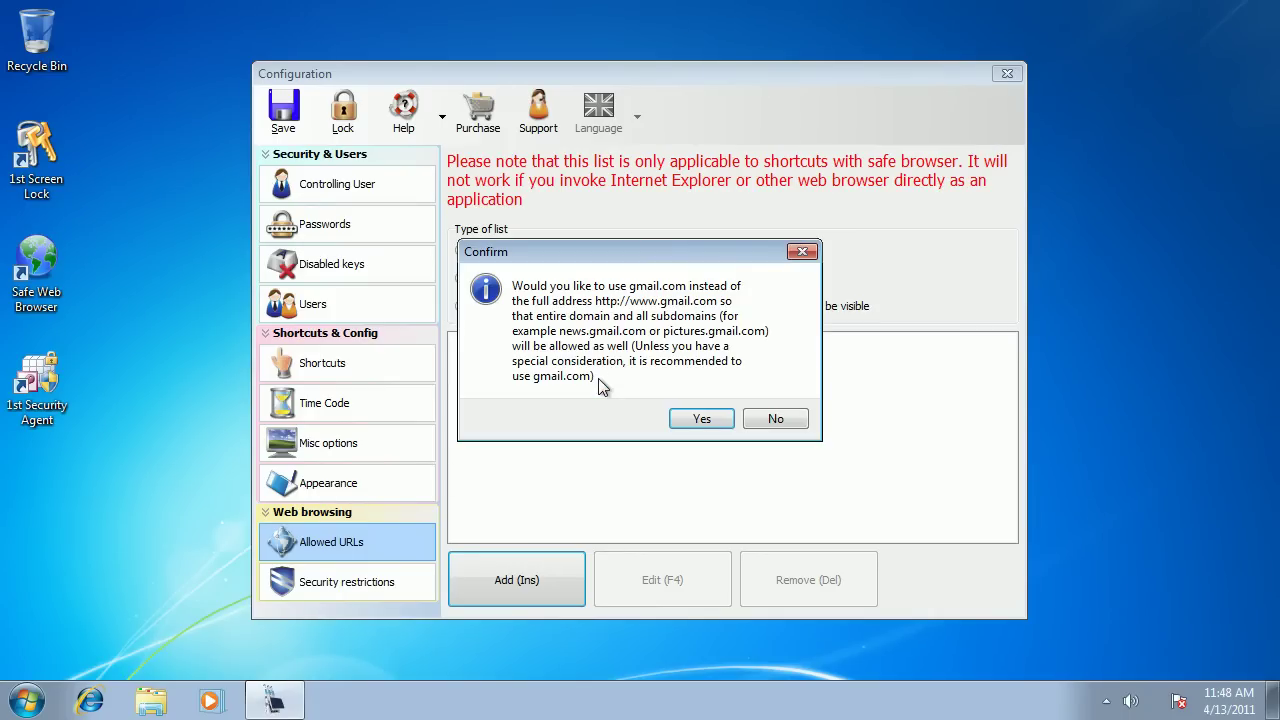
left_click(701, 420)
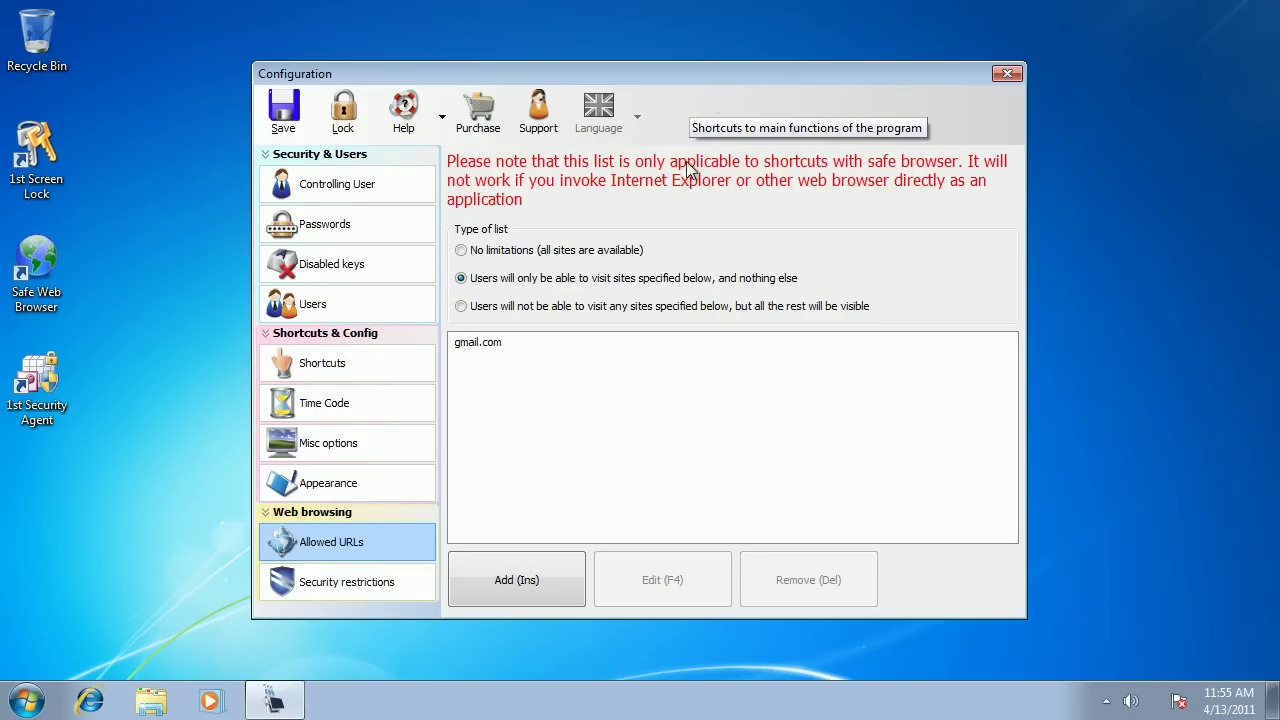
Run the pre-lock parameter check, then reboot and lock the workstation.
left_click(342, 118)
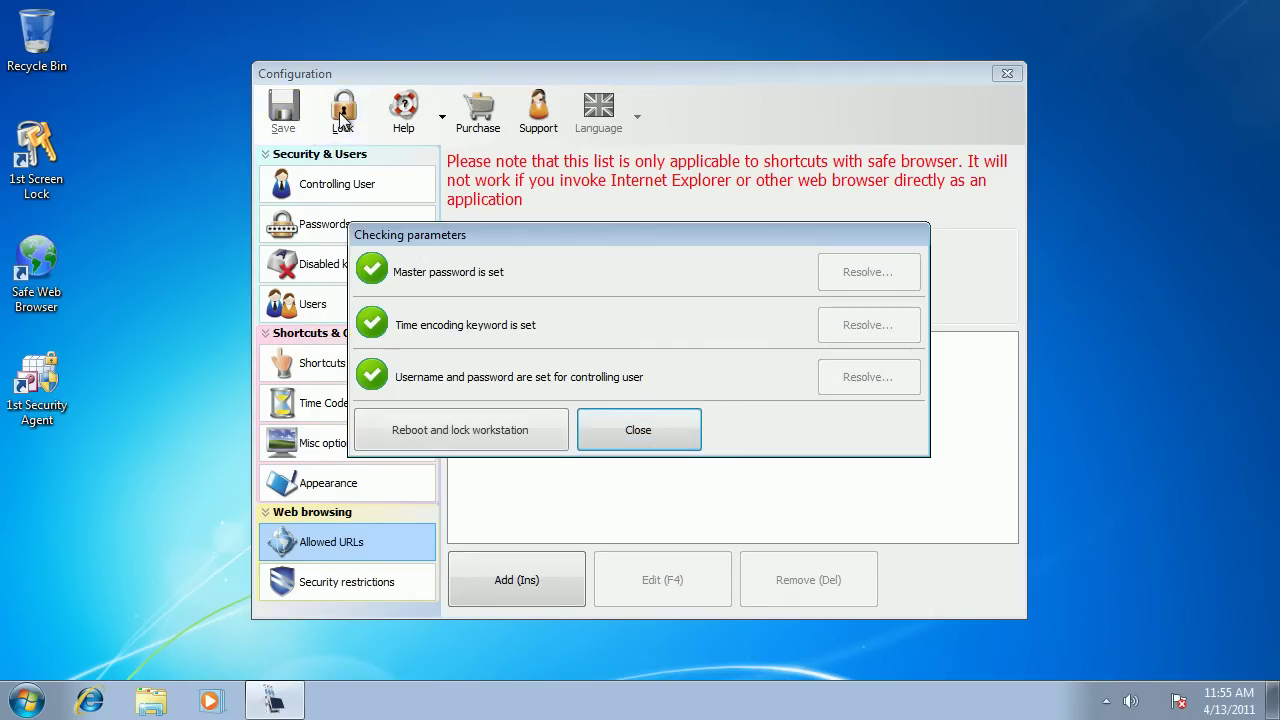
left_click(439, 431)
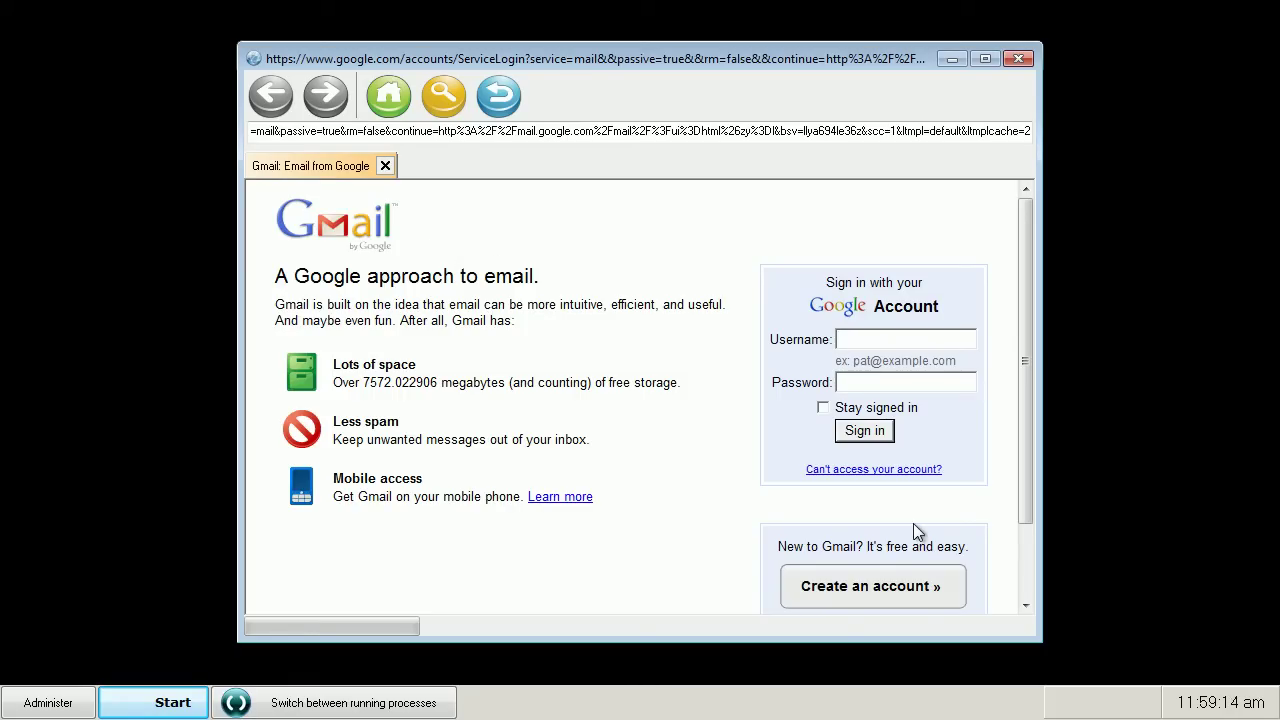
Enlarge the browser window and select the entire current address.
left_click_drag(1033, 635, 1102, 651)
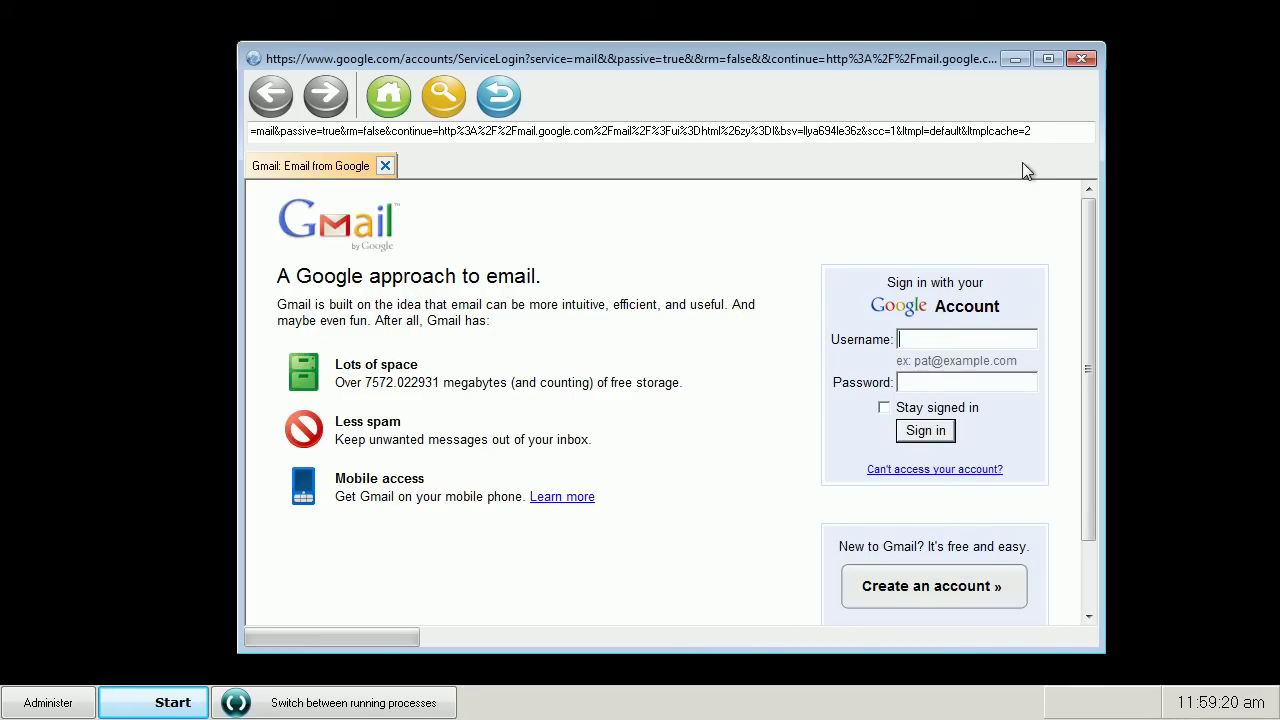
left_click_drag(1046, 131, 151, 124)
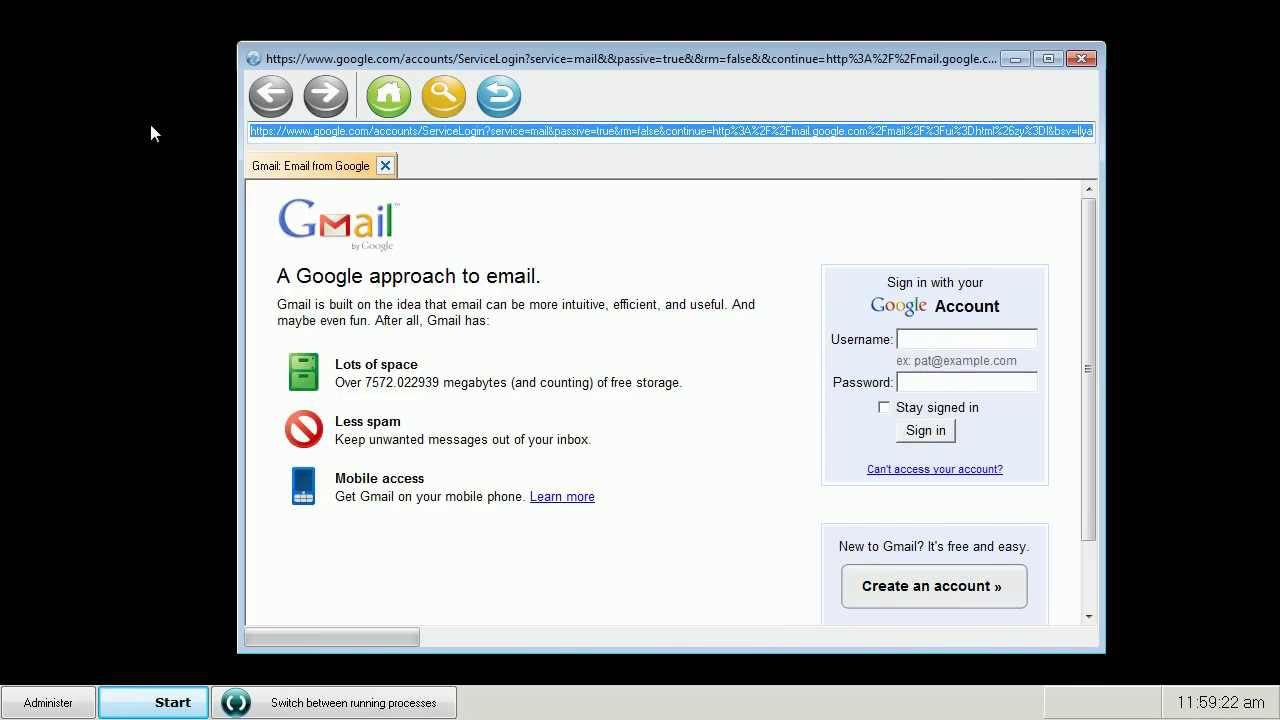
type("www")
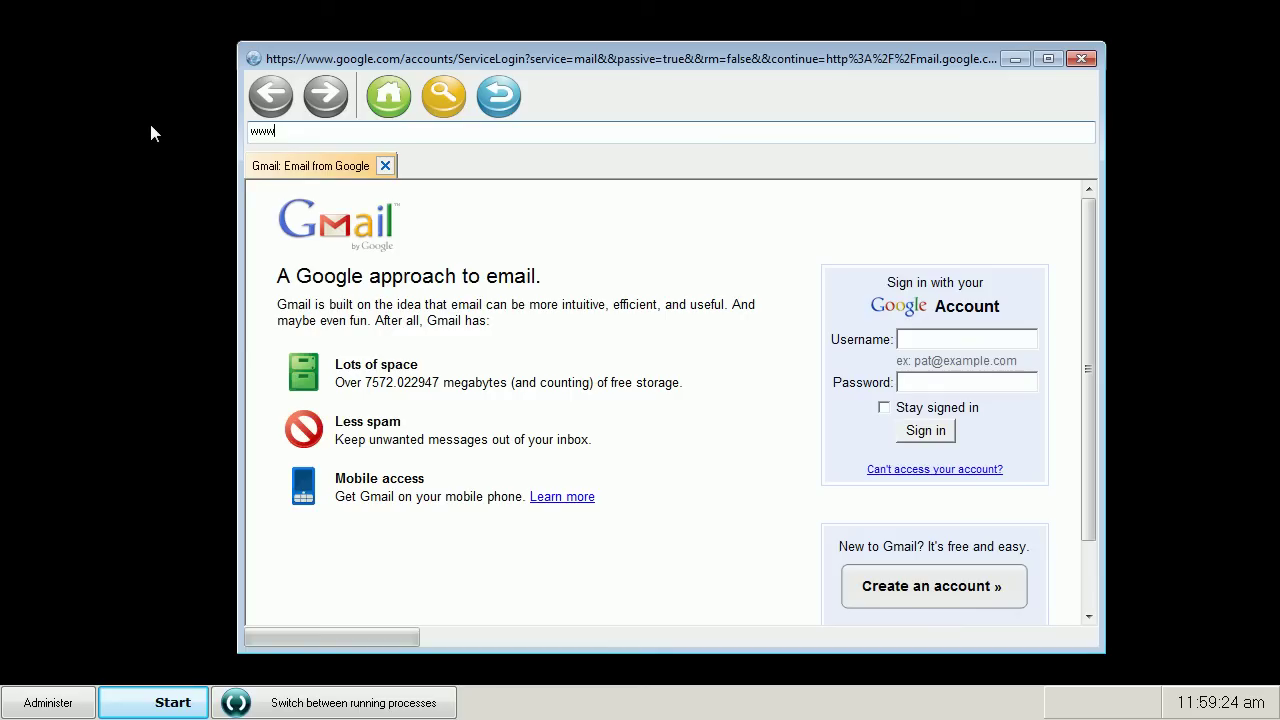
type(".yahoo.com")
key("Return")
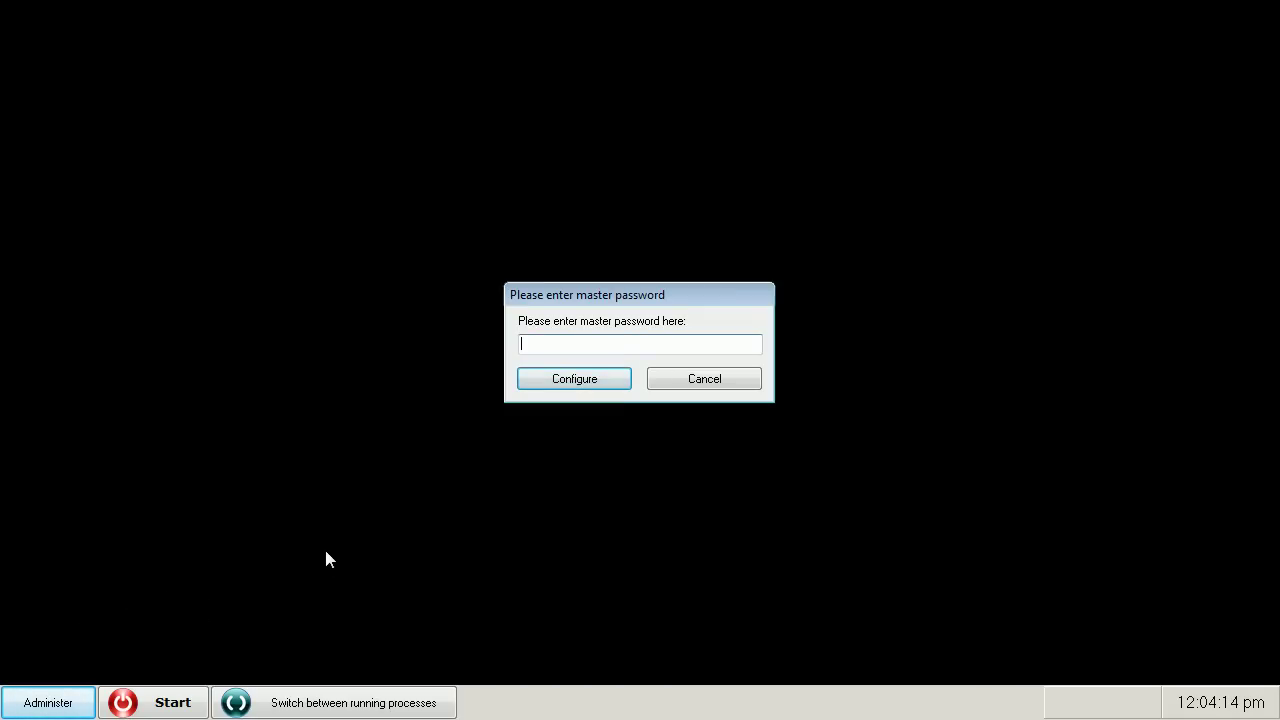
Enter the master password to open Configuration and dismiss the evaluation notice.
type("••••••")
left_click(580, 383)
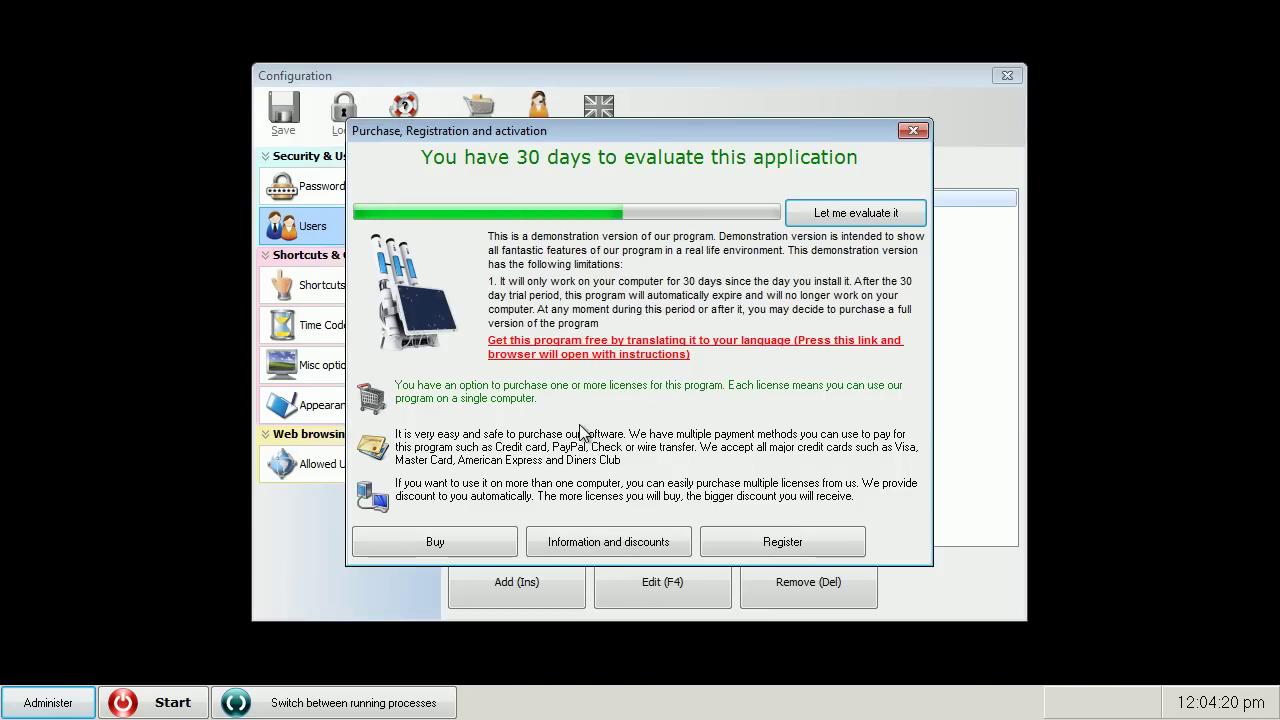
left_click(900, 211)
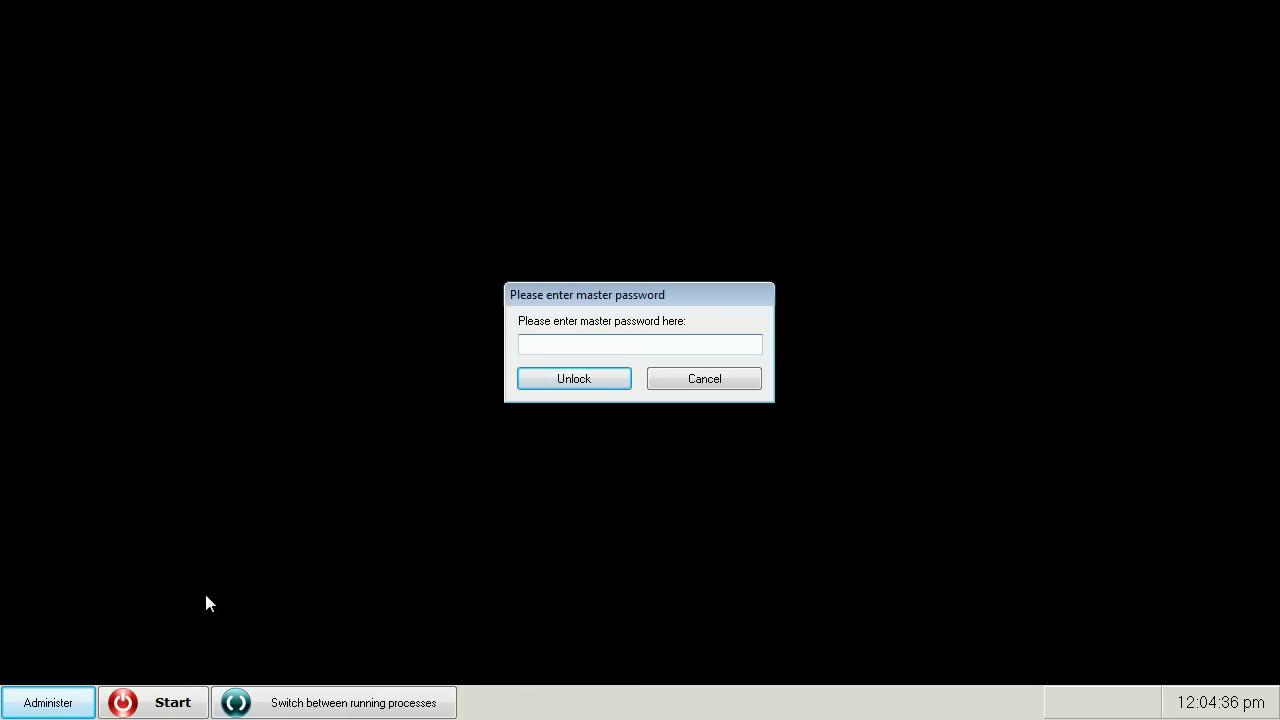
Enter the master password in the Unlock dialog.
type("******")
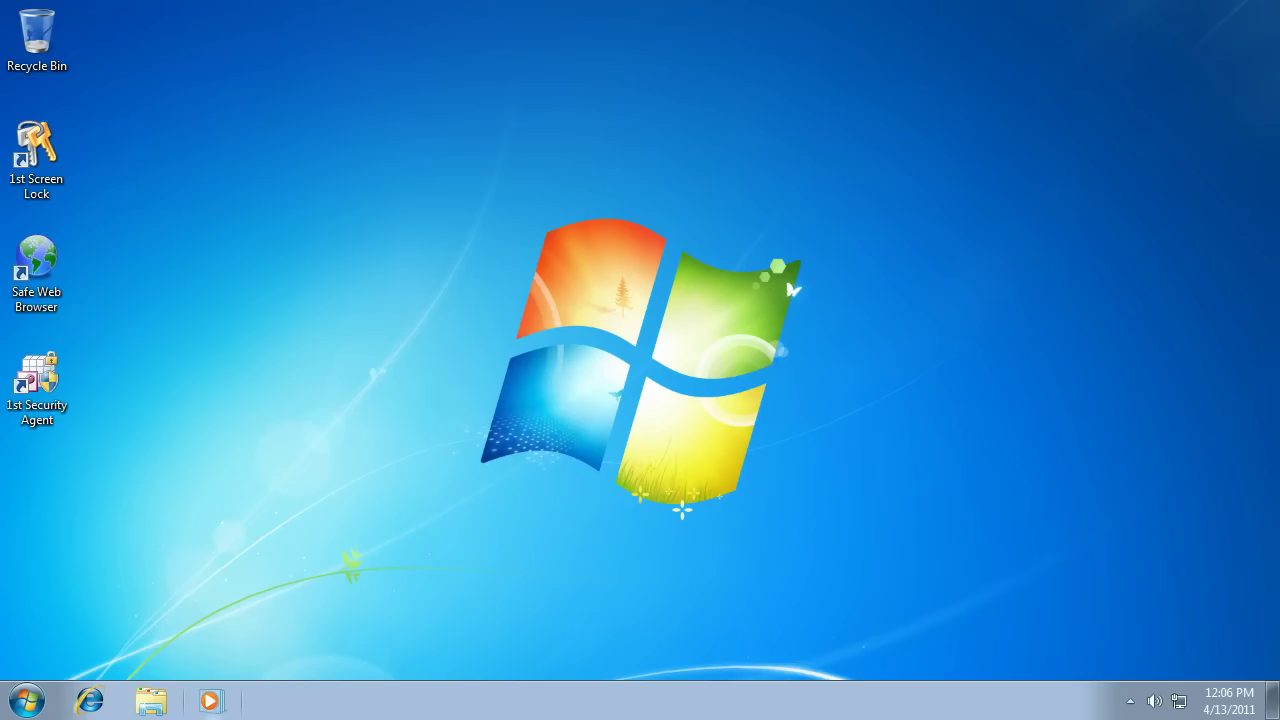
Launch Public PC Desktop from the Start menu and dismiss the evaluation notice.
left_click(25, 700)
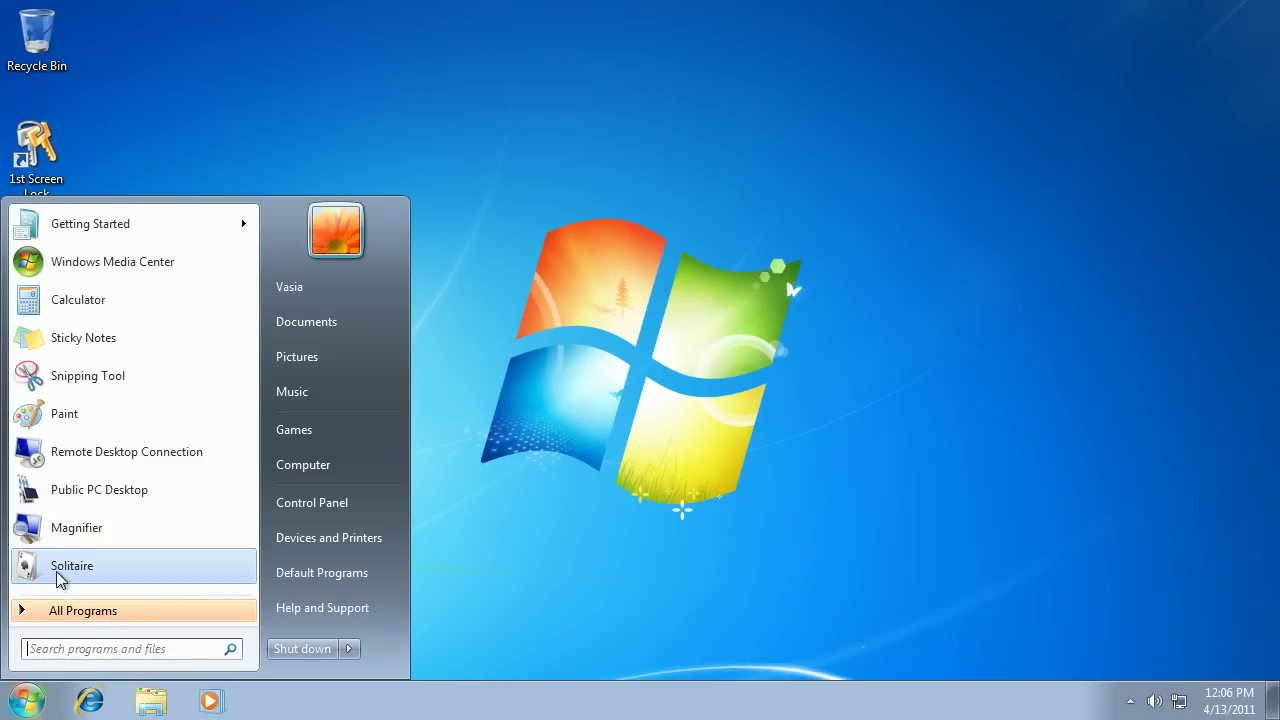
left_click(94, 492)
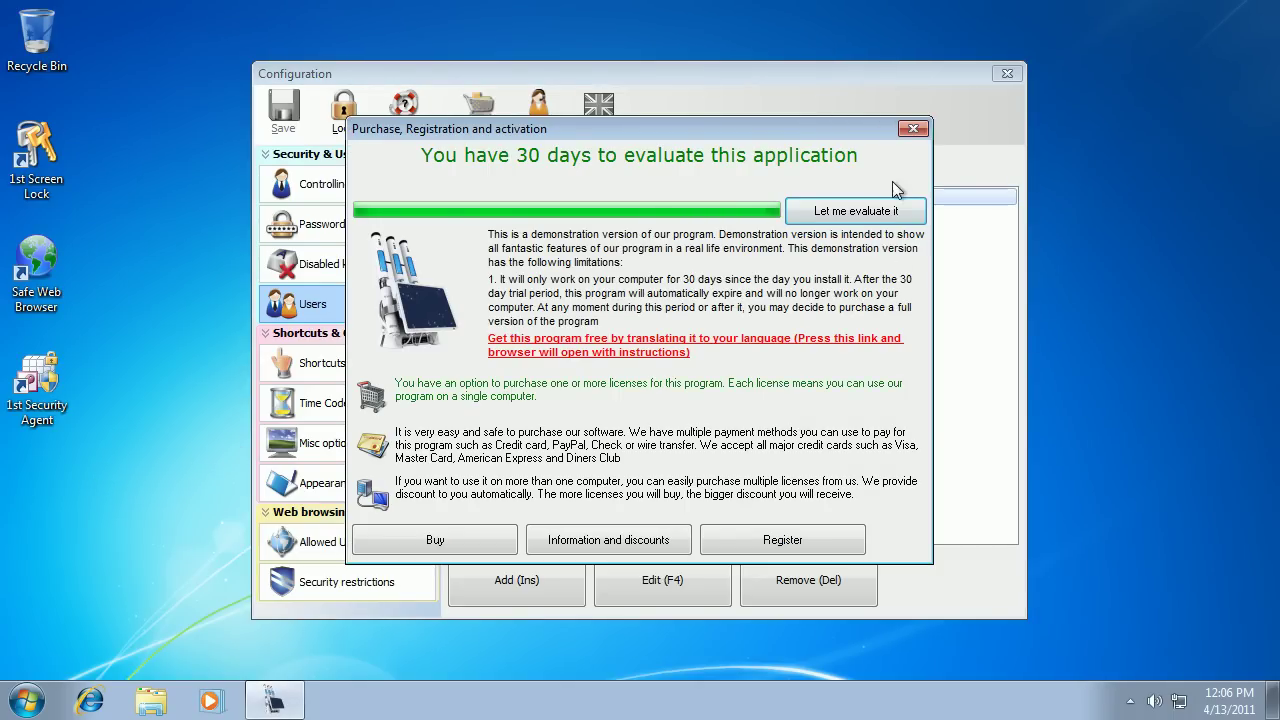
left_click(880, 210)
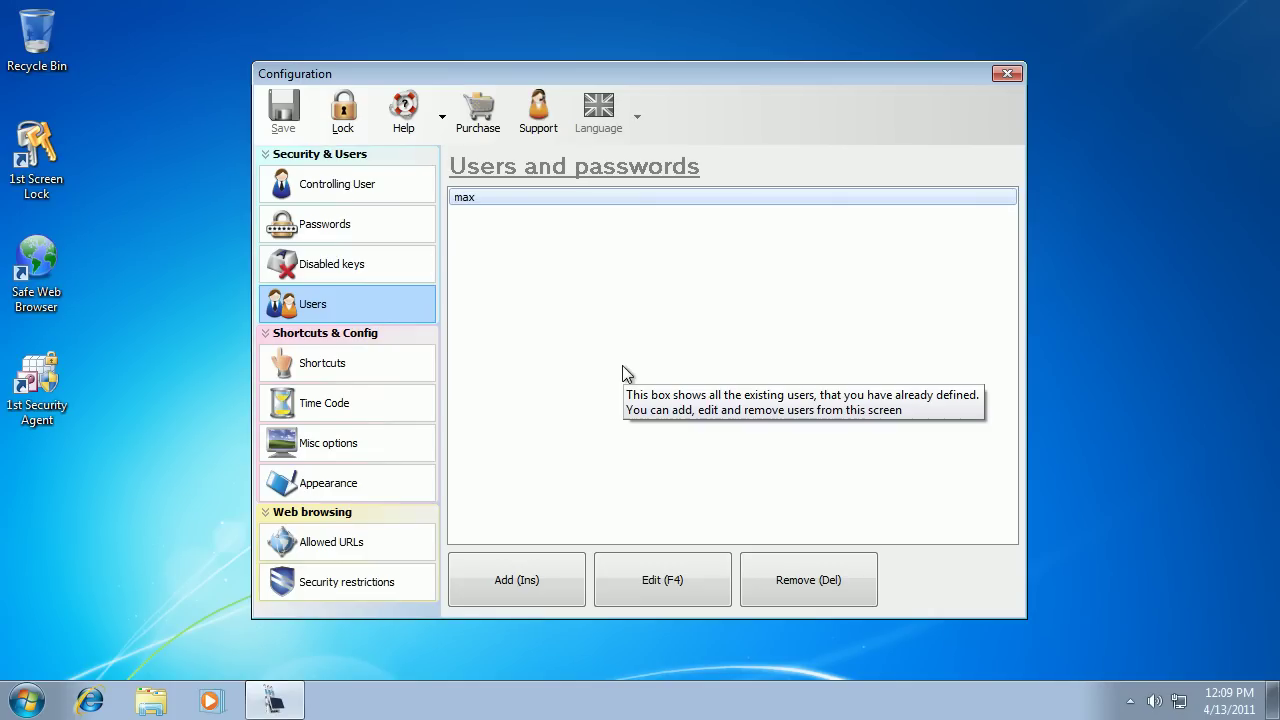
left_click(1115, 290)
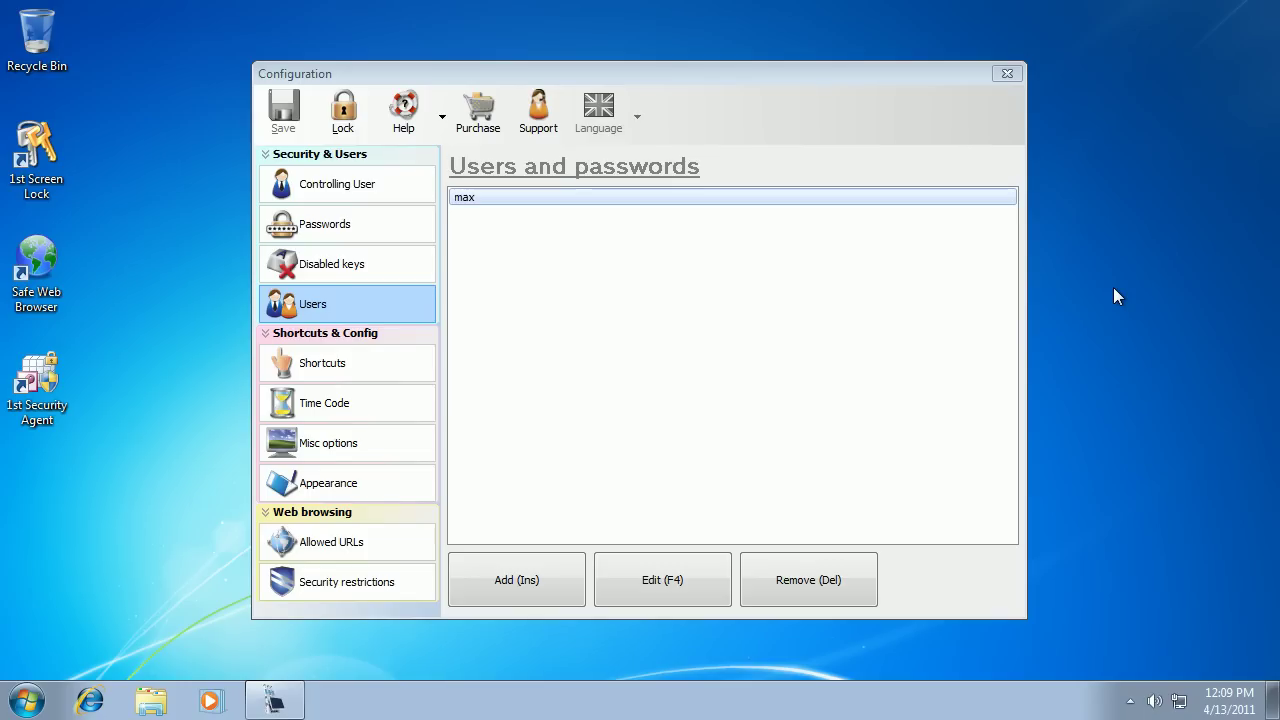